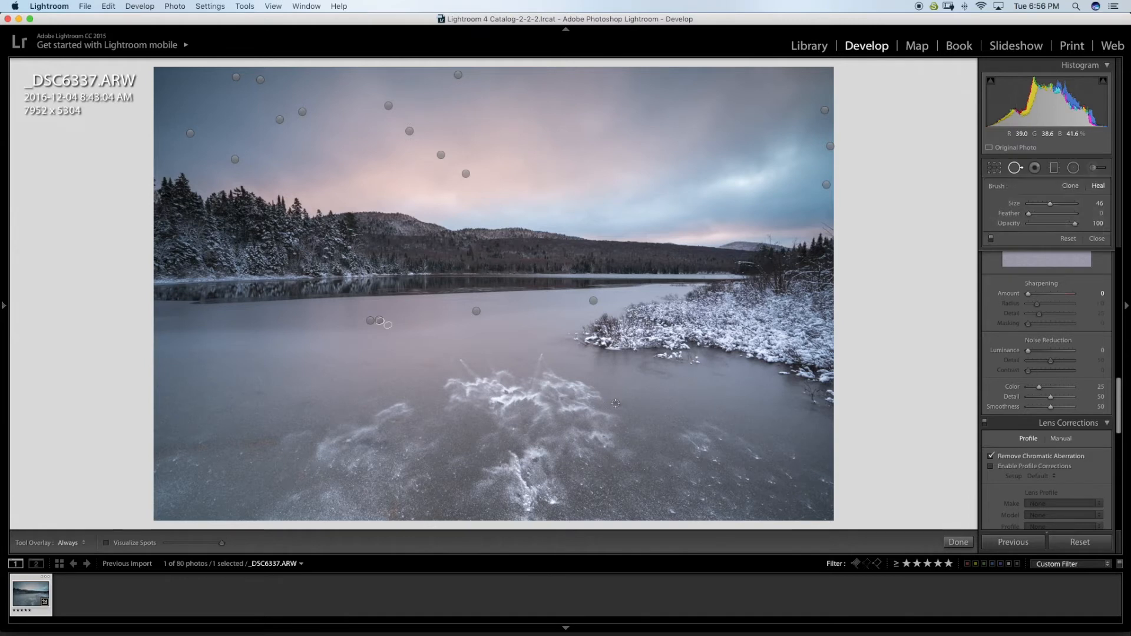
Heal the small dark blemish in the water beside the foreground ice pattern and close Spot Removal.
drag(618, 403, 613, 404)
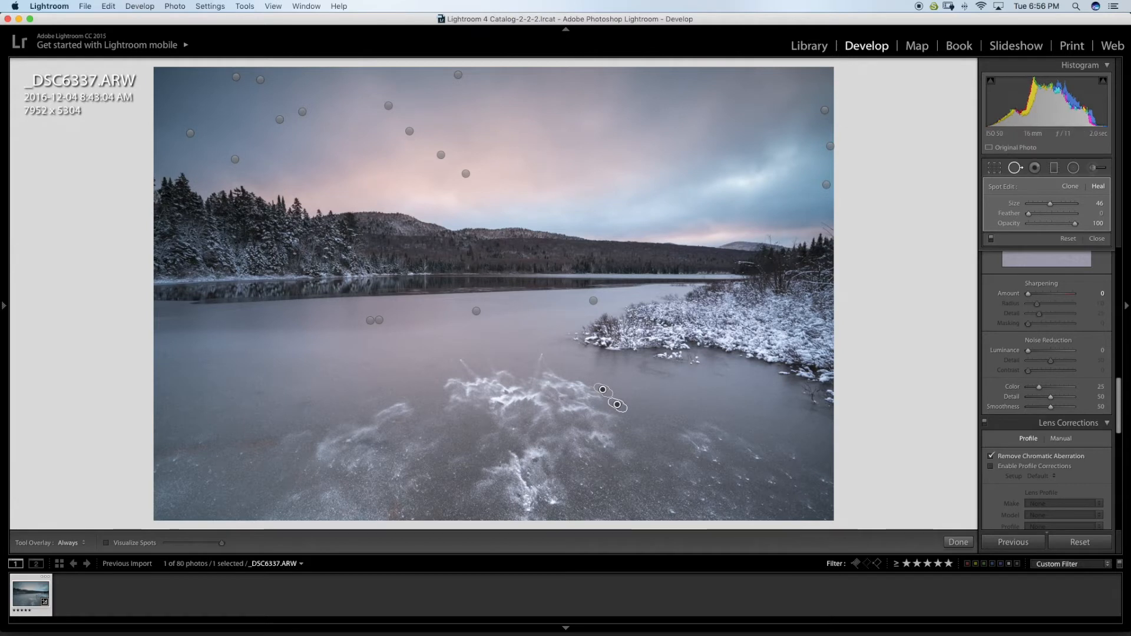
key(q)
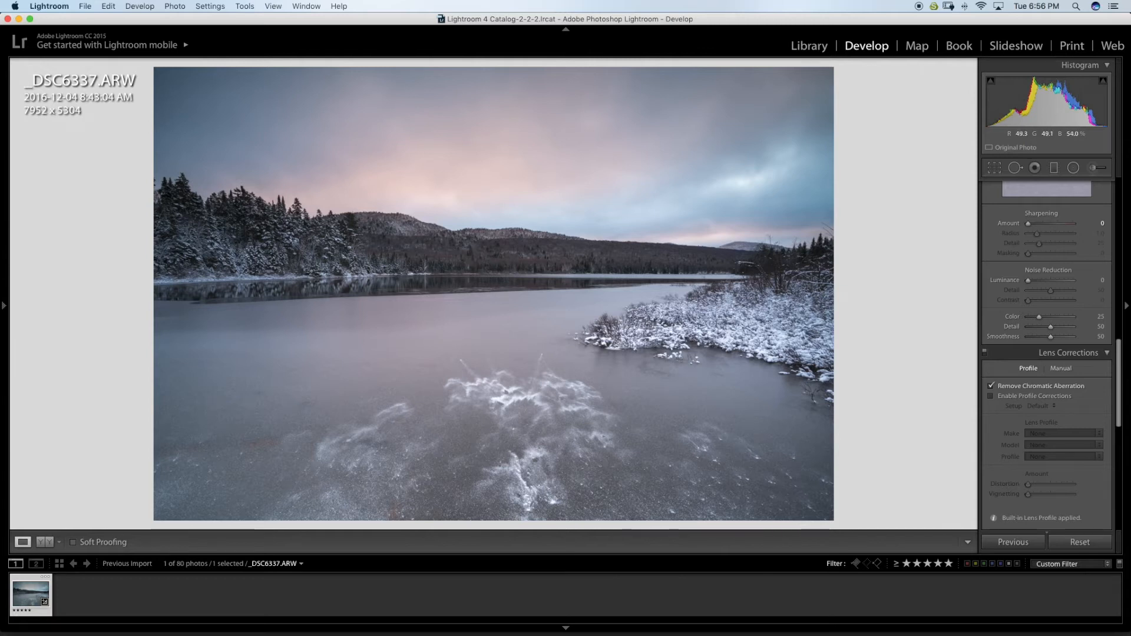
Send a TIFF copy of the photo with its Lightroom adjustments to ON1 Effects 10 for editing.
scroll(1047, 354, down, 5)
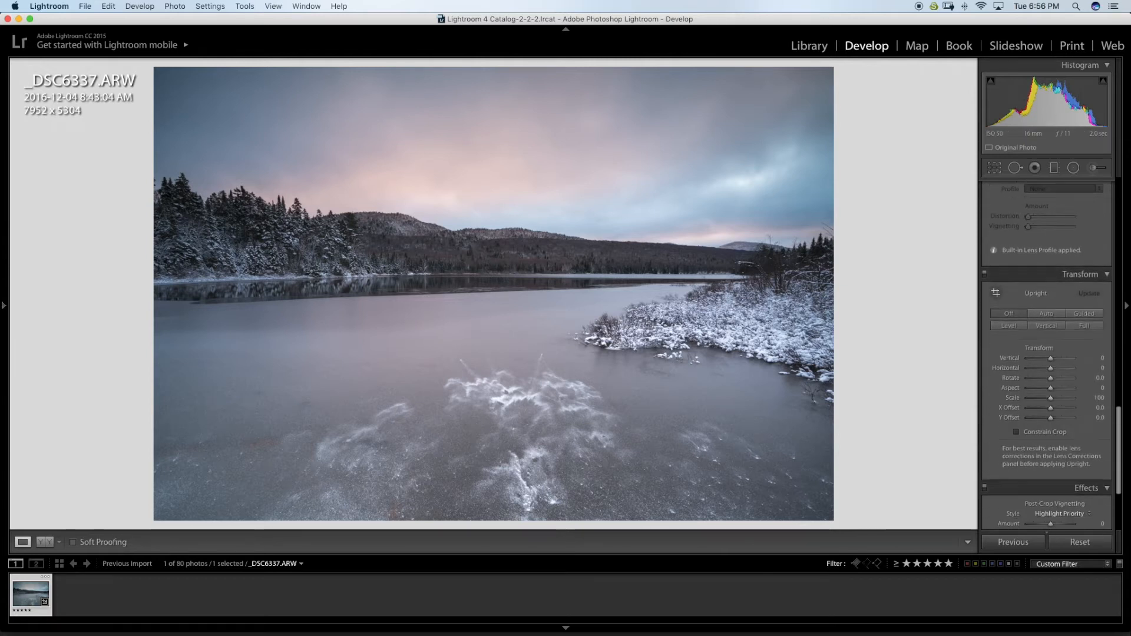
scroll(1048, 354, up, 5)
scroll(1047, 354, up, 5)
right_click(627, 322)
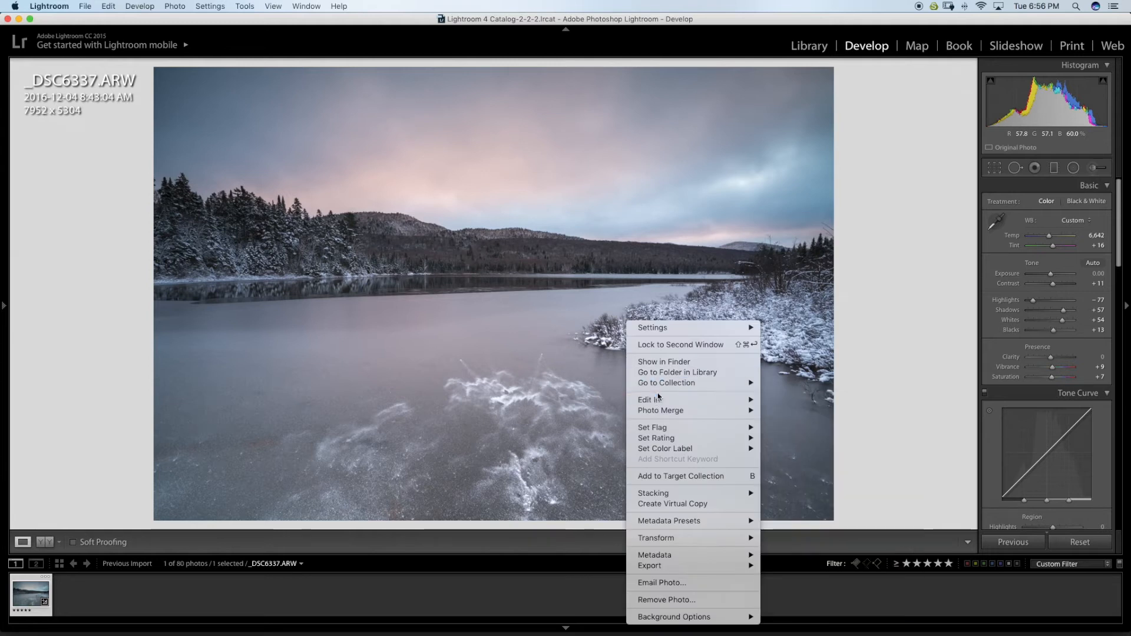
mouse_move(662, 404)
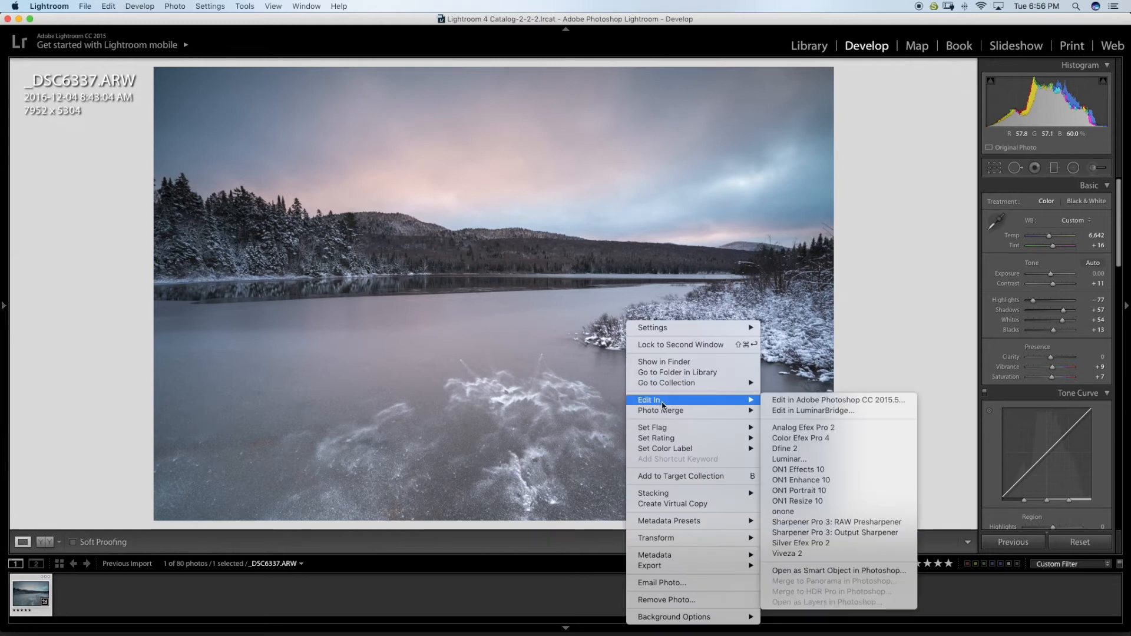
click(786, 470)
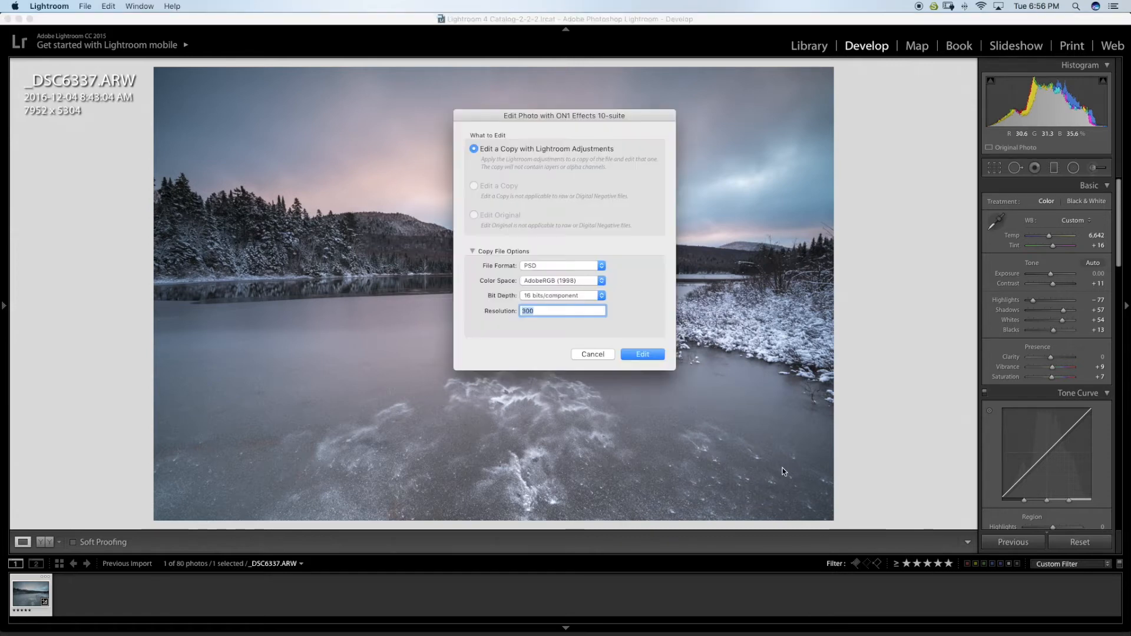
click(549, 266)
click(549, 266)
click(642, 354)
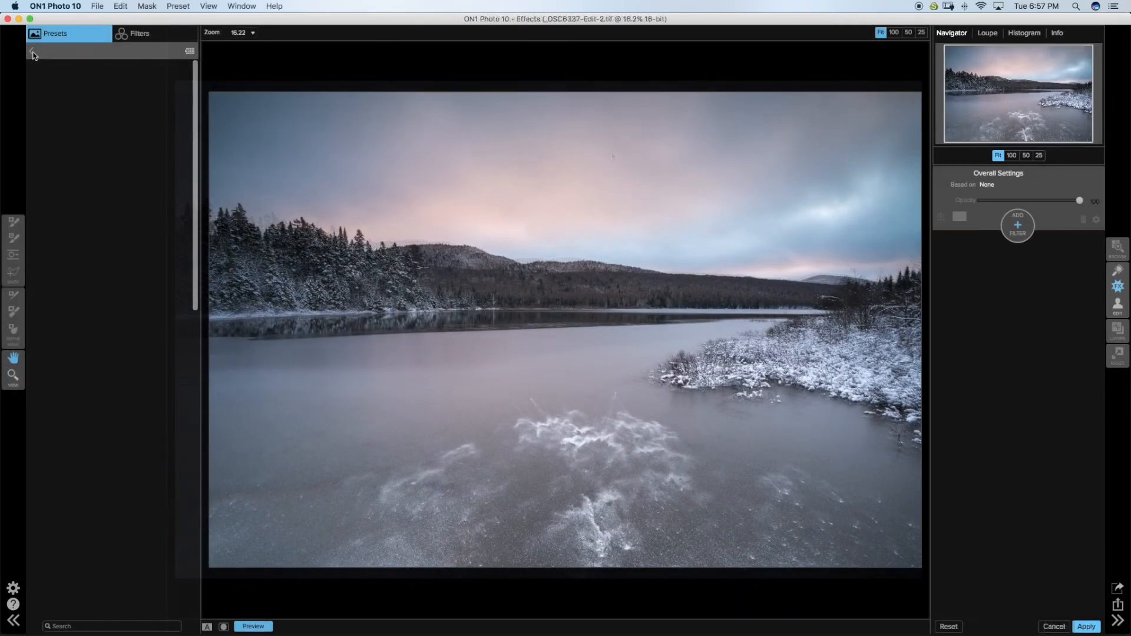
Apply the Landscape Pop - Cool preset from the Landscape category to the photo.
click(38, 55)
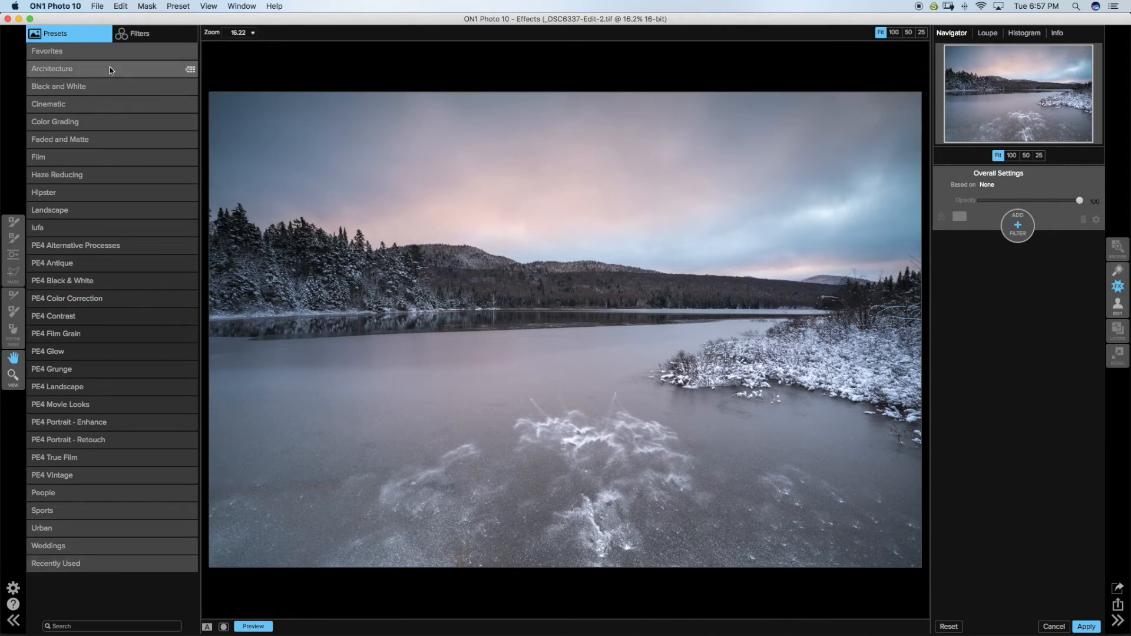
click(52, 211)
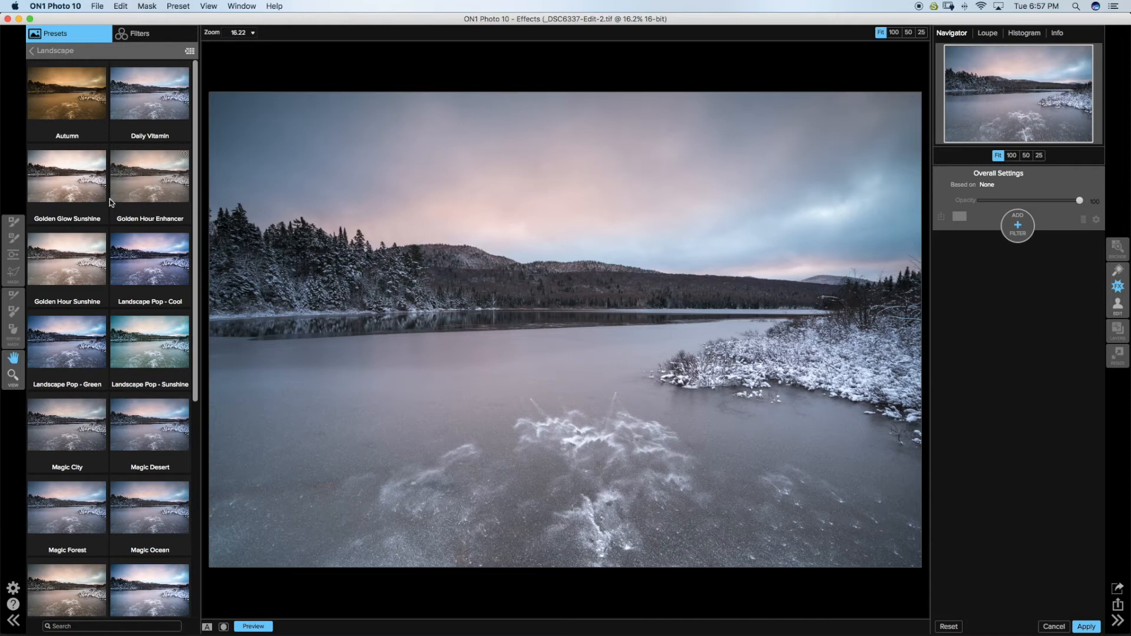
click(136, 267)
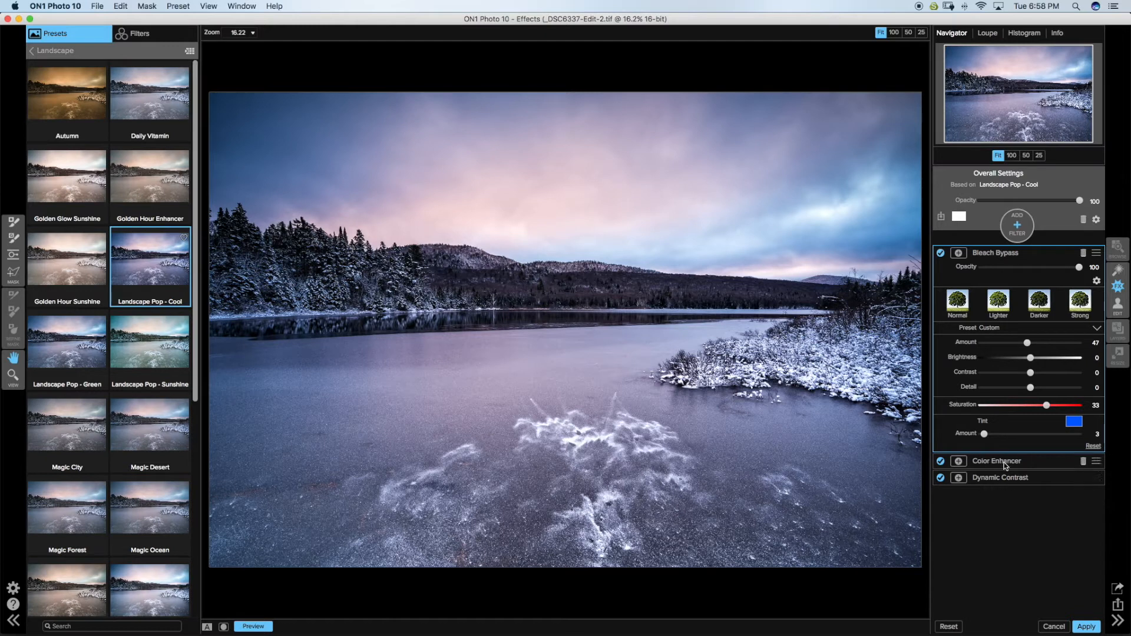
Compare the photo with the Bleach Bypass, Color Enhancer and Dynamic Contrast filters switched off and back on individually.
click(940, 254)
click(940, 254)
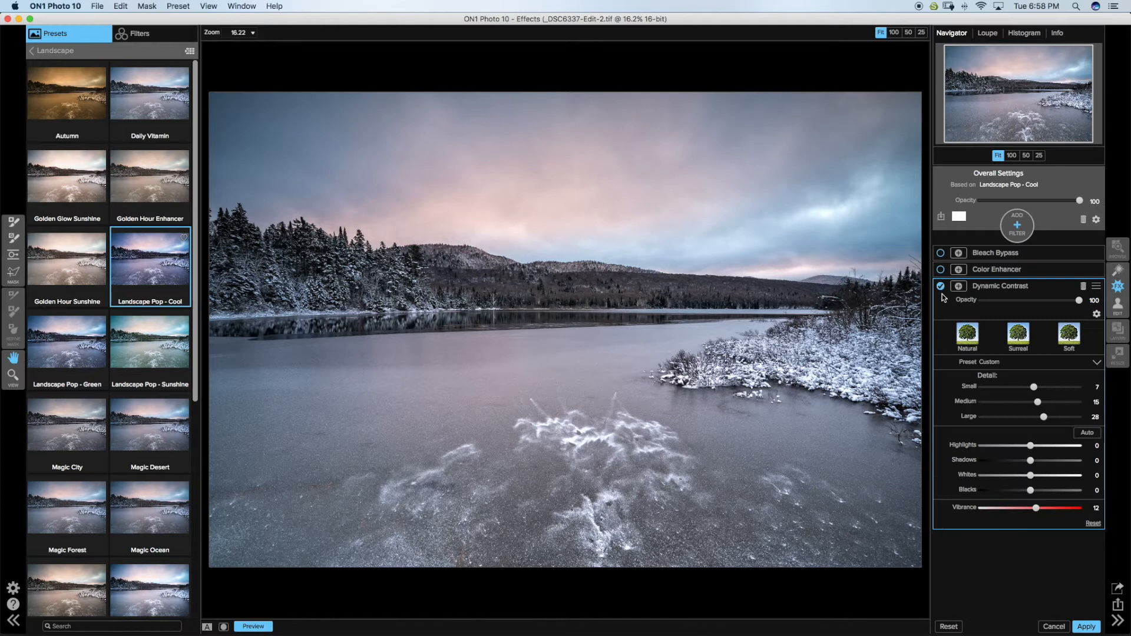
click(942, 286)
click(941, 287)
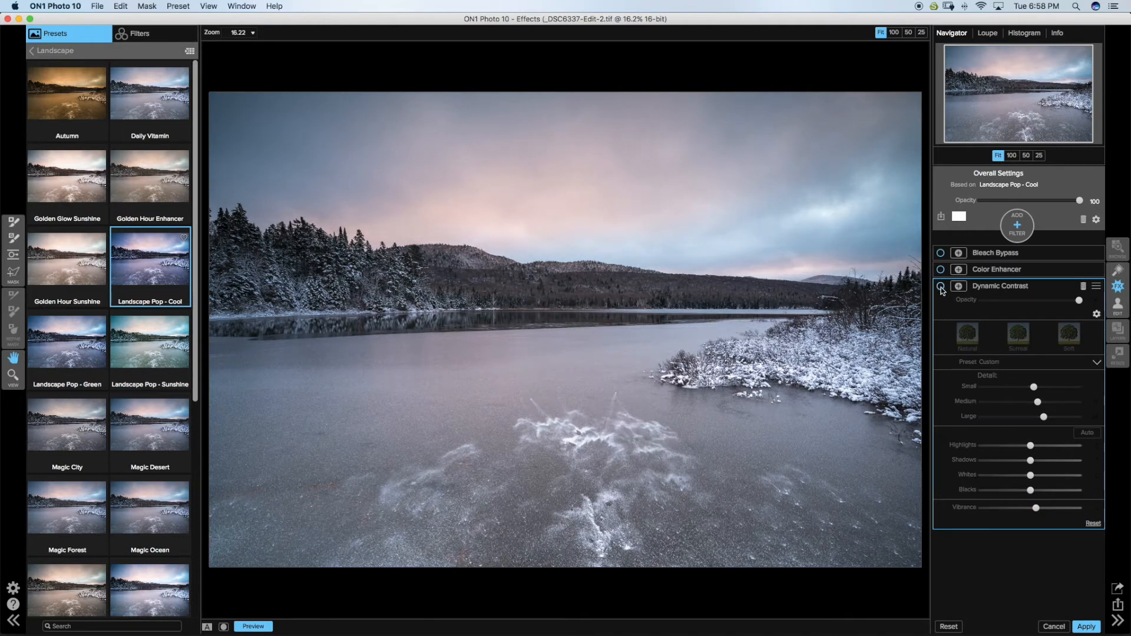
click(941, 287)
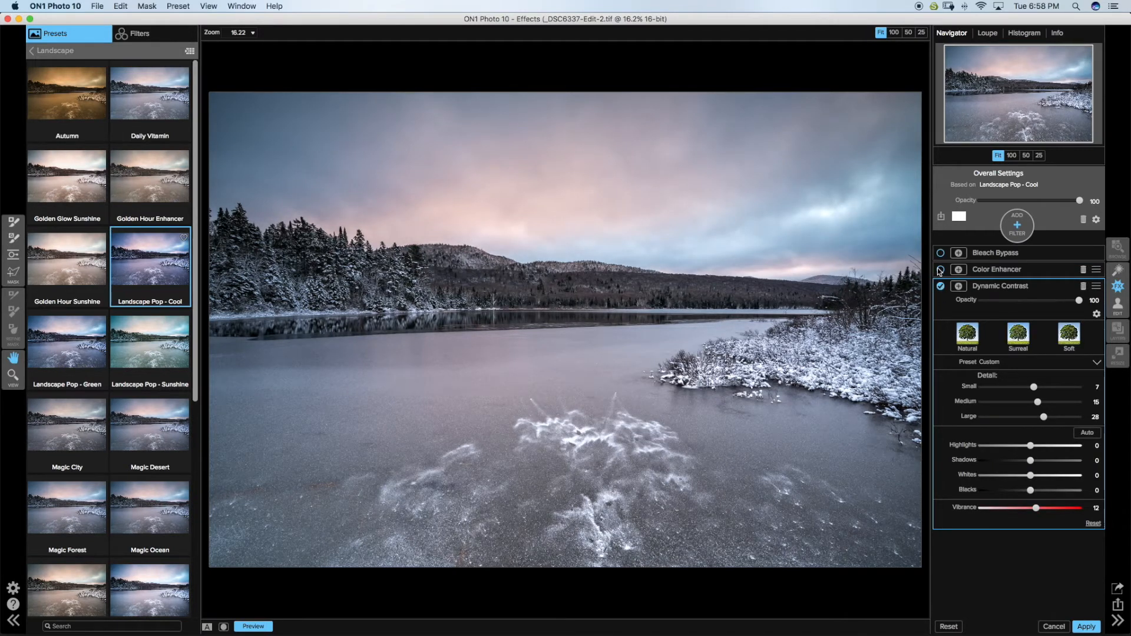
click(941, 270)
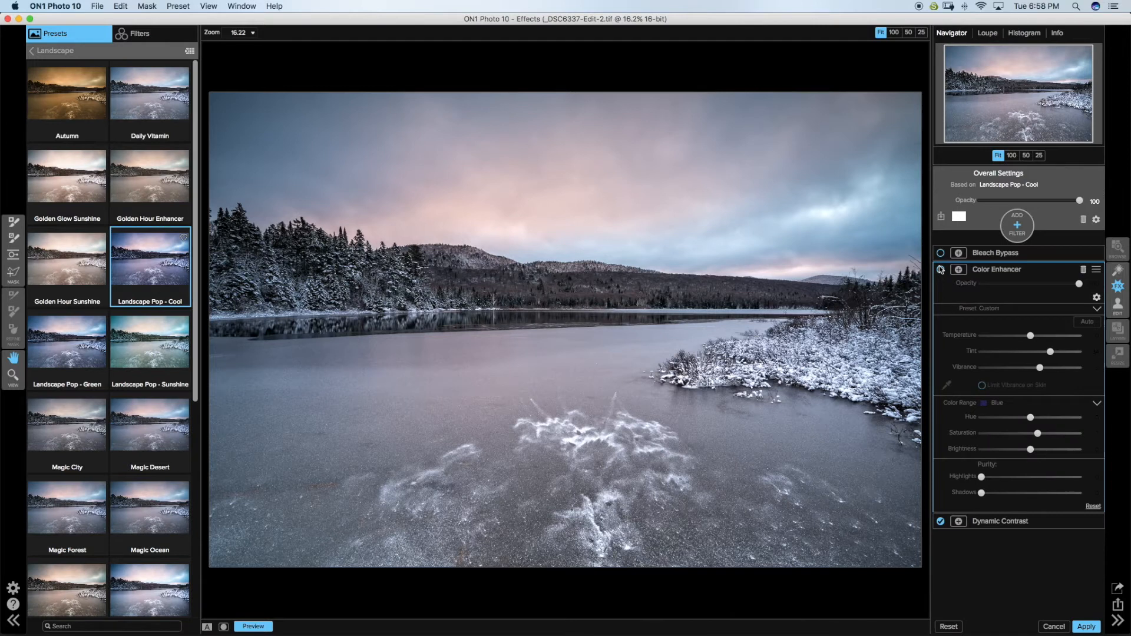
click(941, 271)
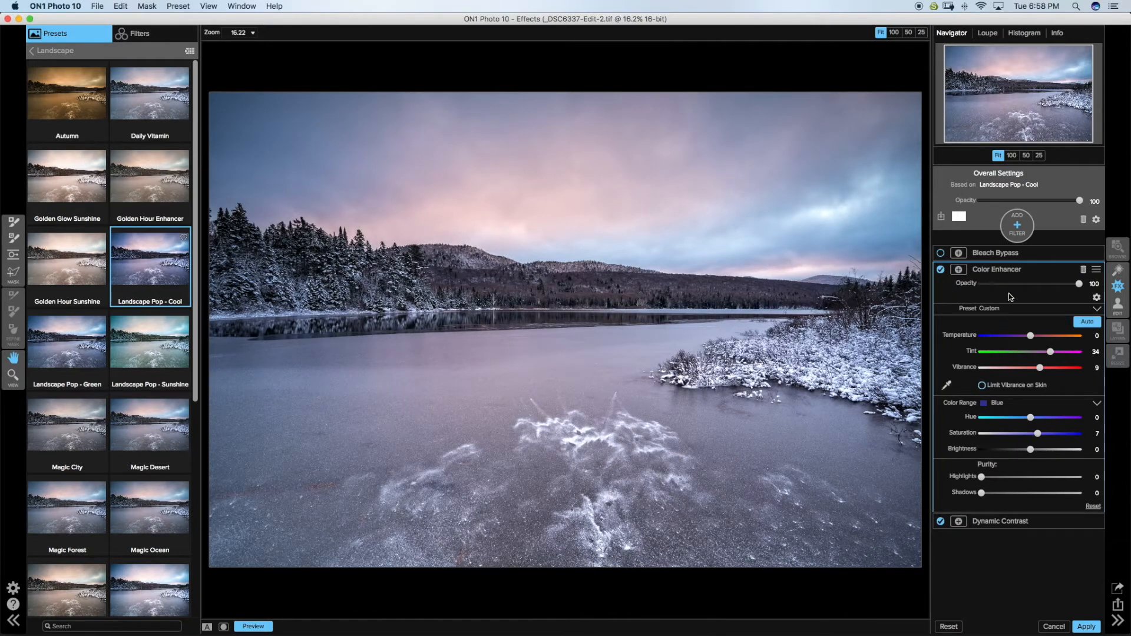
click(941, 253)
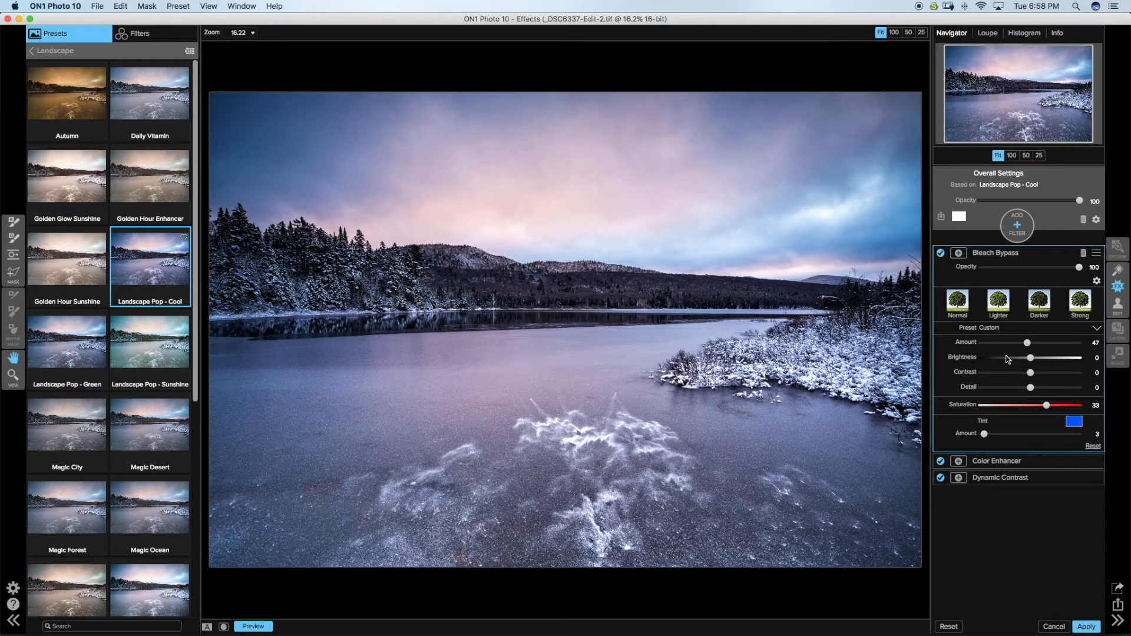
Try a lower opacity for the Bleach Bypass filter, and delete that filter from the stack.
drag(1019, 267, 993, 273)
click(1083, 253)
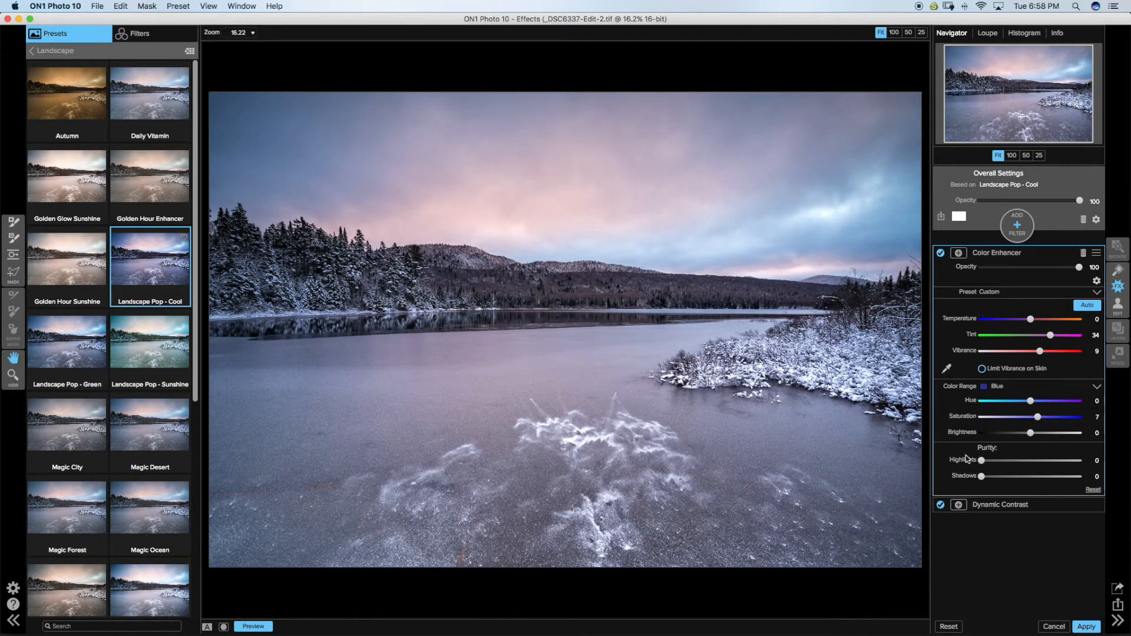
With Color Enhancer switched off, set Dynamic Contrast's Large detail to 3 and fine-tune its Small detail.
click(982, 505)
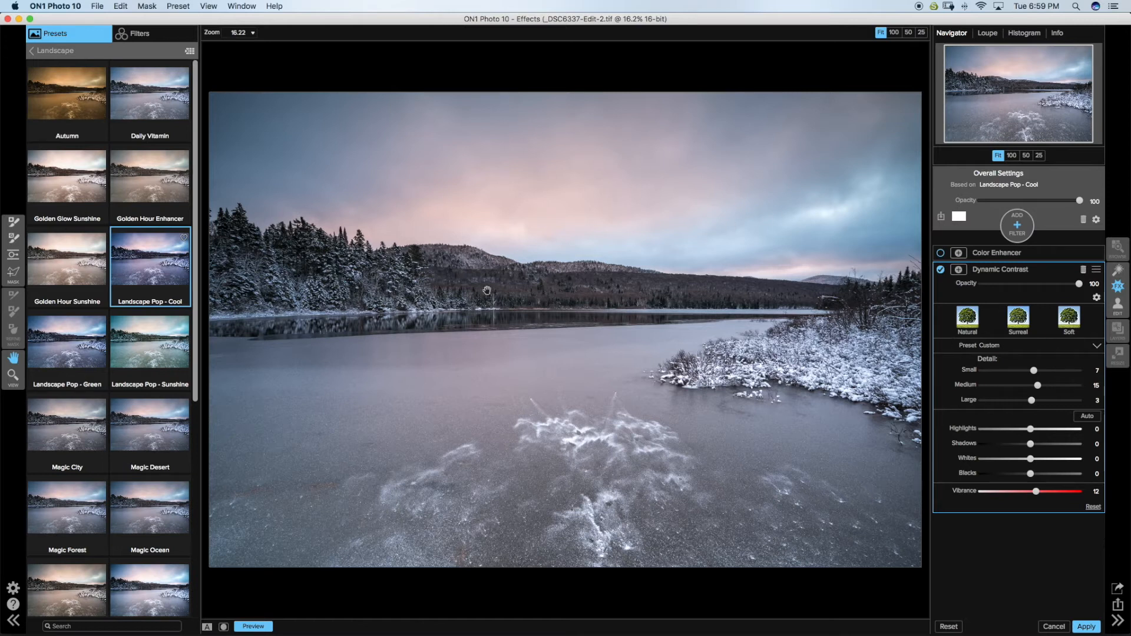
drag(1034, 371, 1062, 376)
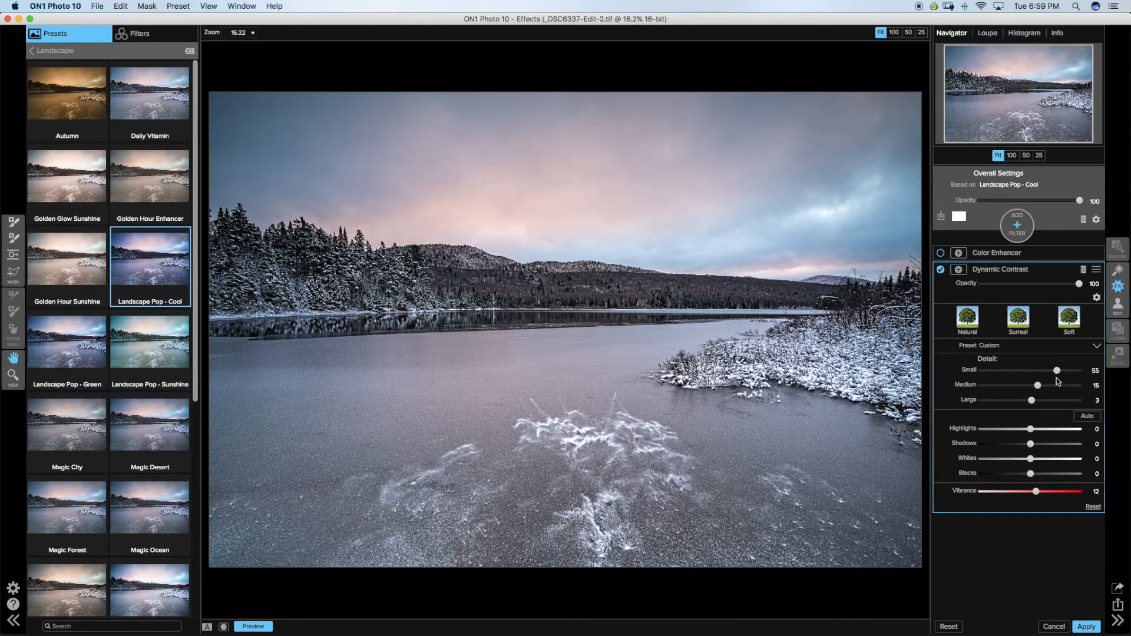
drag(1071, 382, 1036, 383)
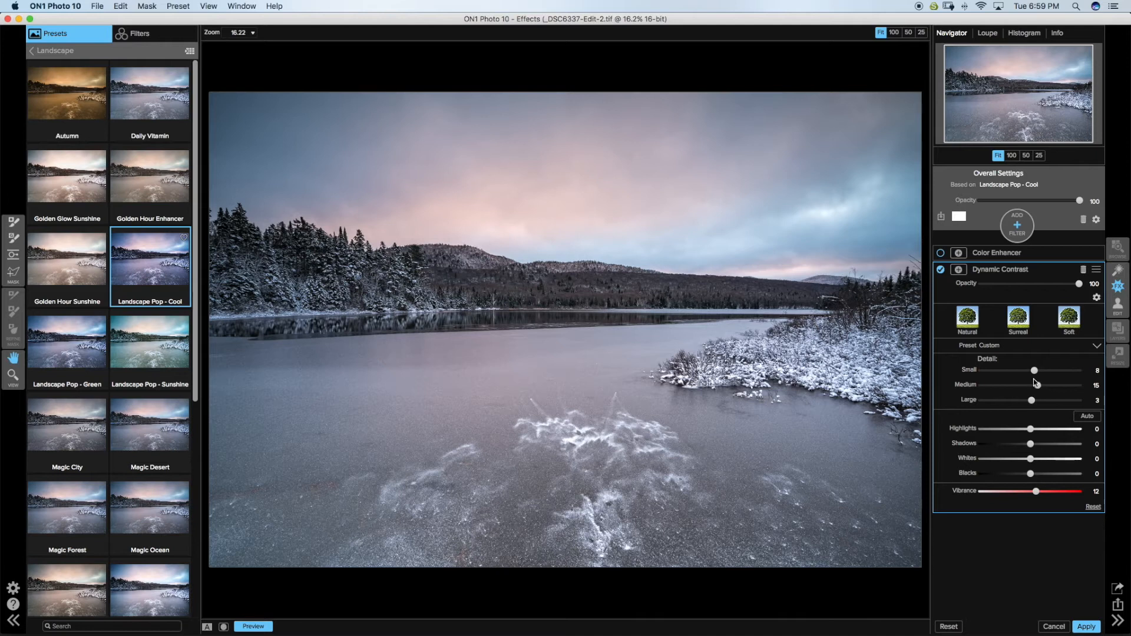
drag(1035, 383, 1038, 376)
click(1040, 372)
Switch Color Enhancer back on with its Vibrance at 16, and show the list of available filters.
click(984, 252)
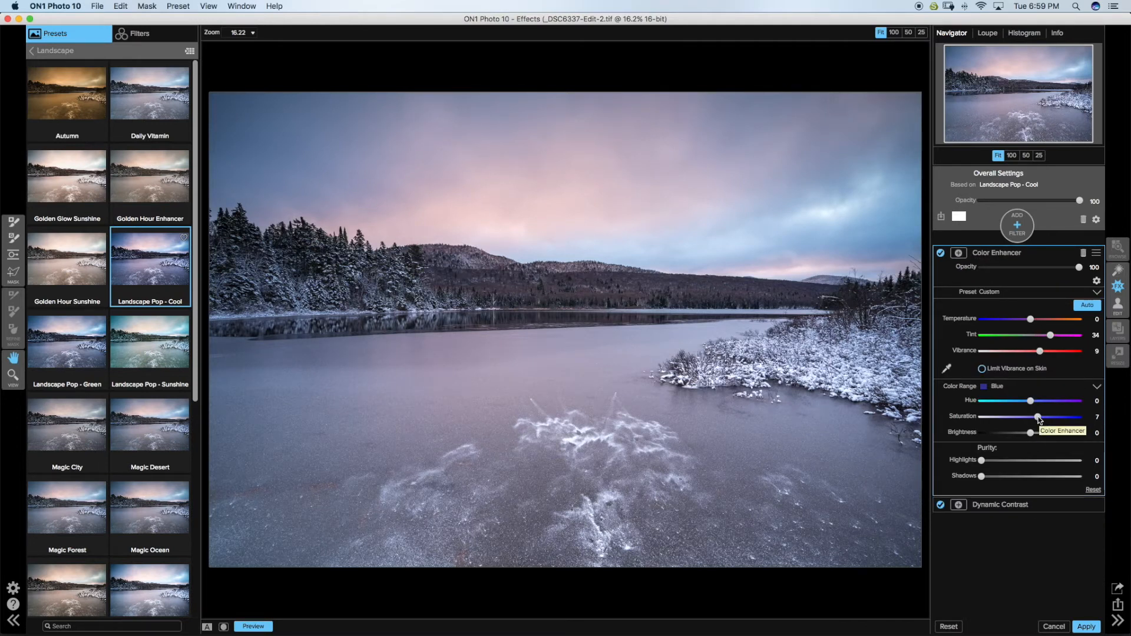
click(32, 50)
click(150, 35)
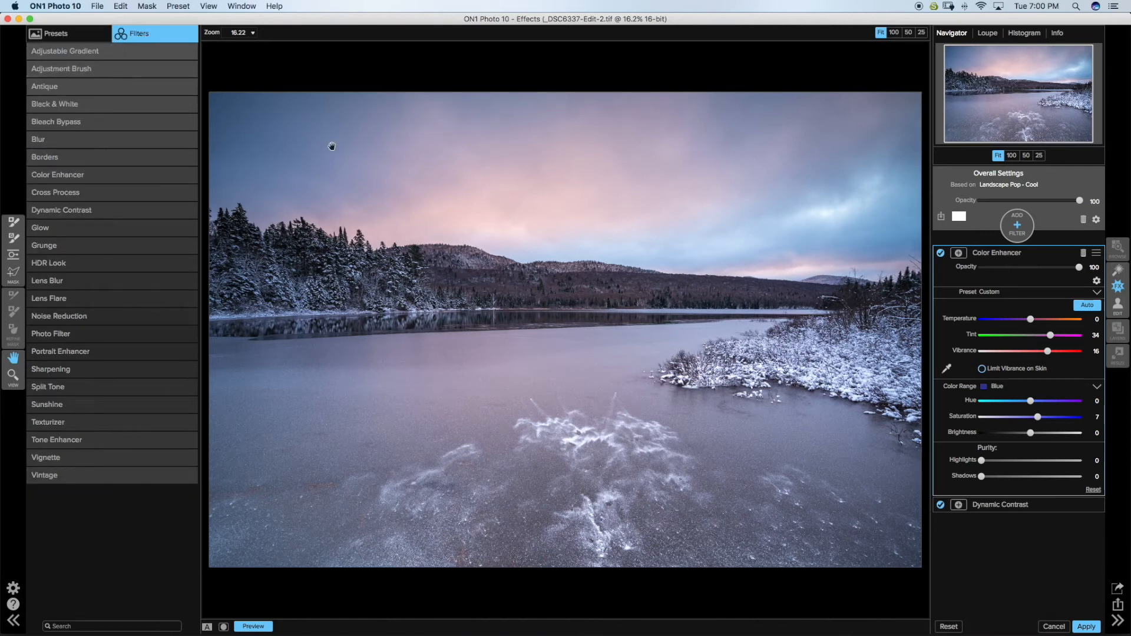
Add an HDR Look filter and set its Compression to 139 and Glow to 25.
click(1015, 232)
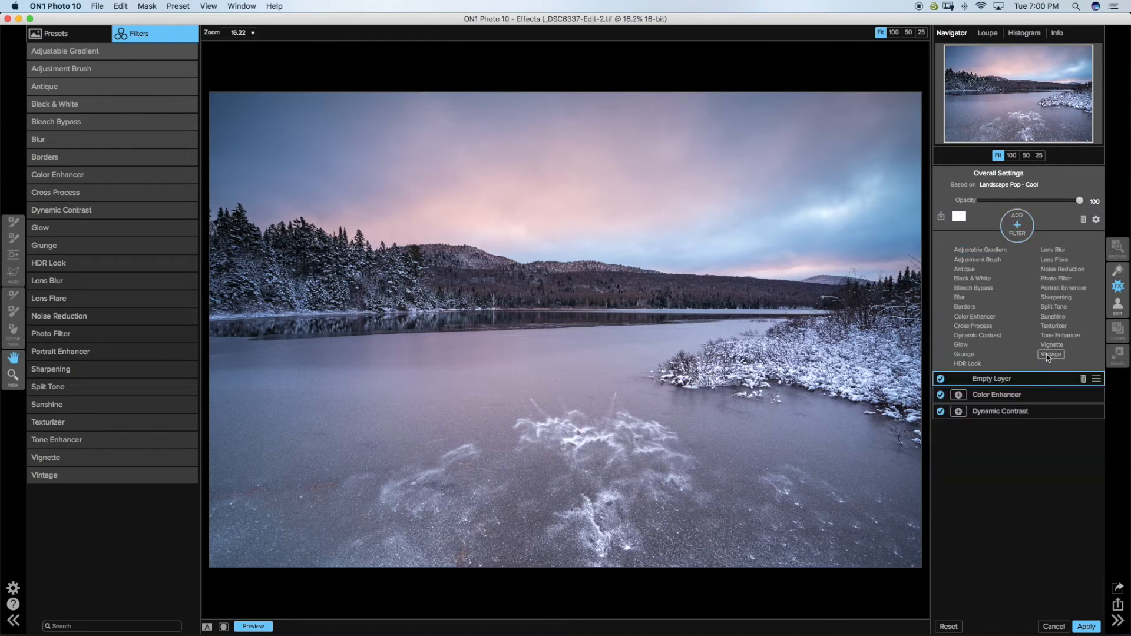
click(969, 365)
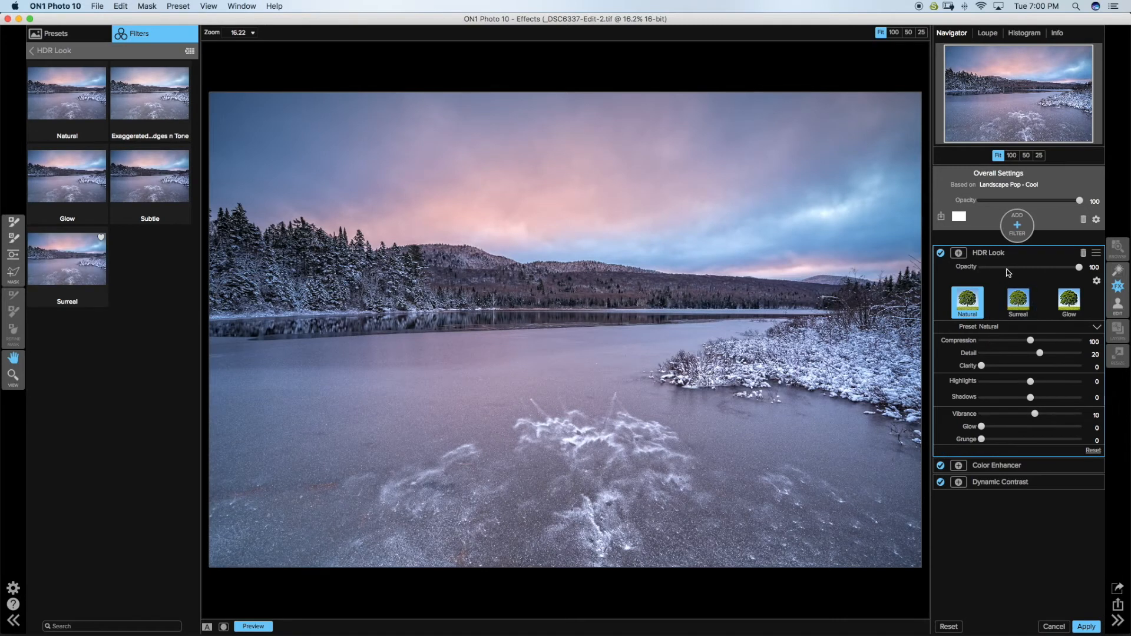
mouse_move(981, 428)
mouse_down()
mouse_move(1037, 437)
mouse_move(1001, 431)
mouse_up()
drag(1031, 340, 1041, 343)
drag(1042, 342, 1049, 343)
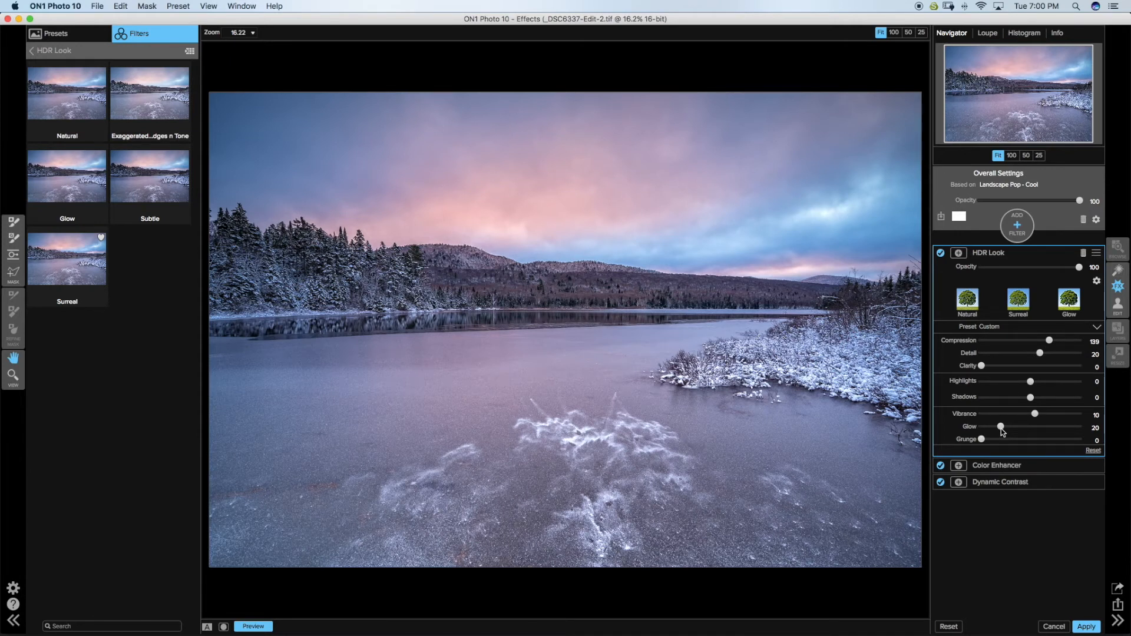
drag(1002, 429, 1006, 429)
Compare the photo with and without the HDR Look filter, and slightly reduce the filter's Glow.
click(941, 254)
click(941, 254)
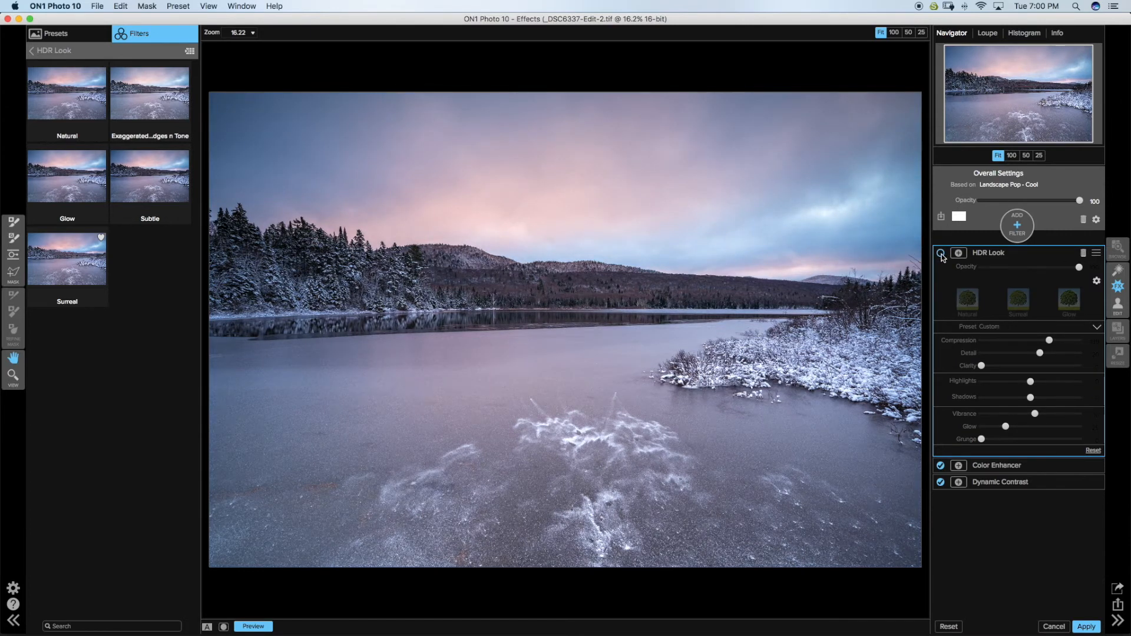
click(943, 254)
click(941, 255)
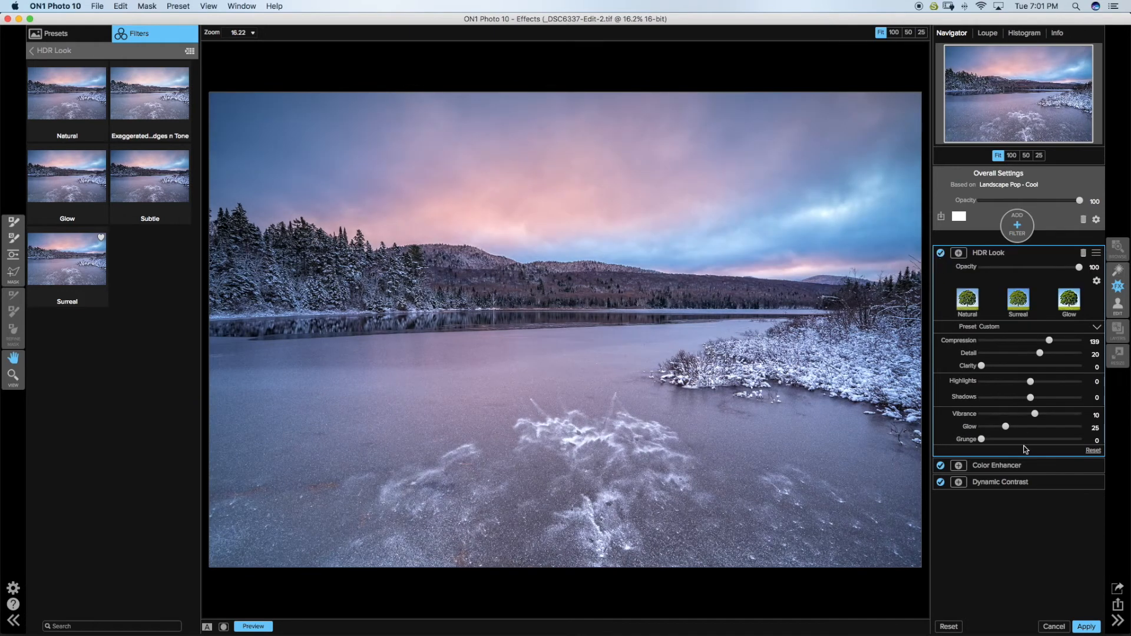
drag(1006, 430, 1001, 433)
click(940, 254)
click(941, 253)
Add a Vignette filter with the Big Softy preset and set its opacity to 38.
click(1020, 233)
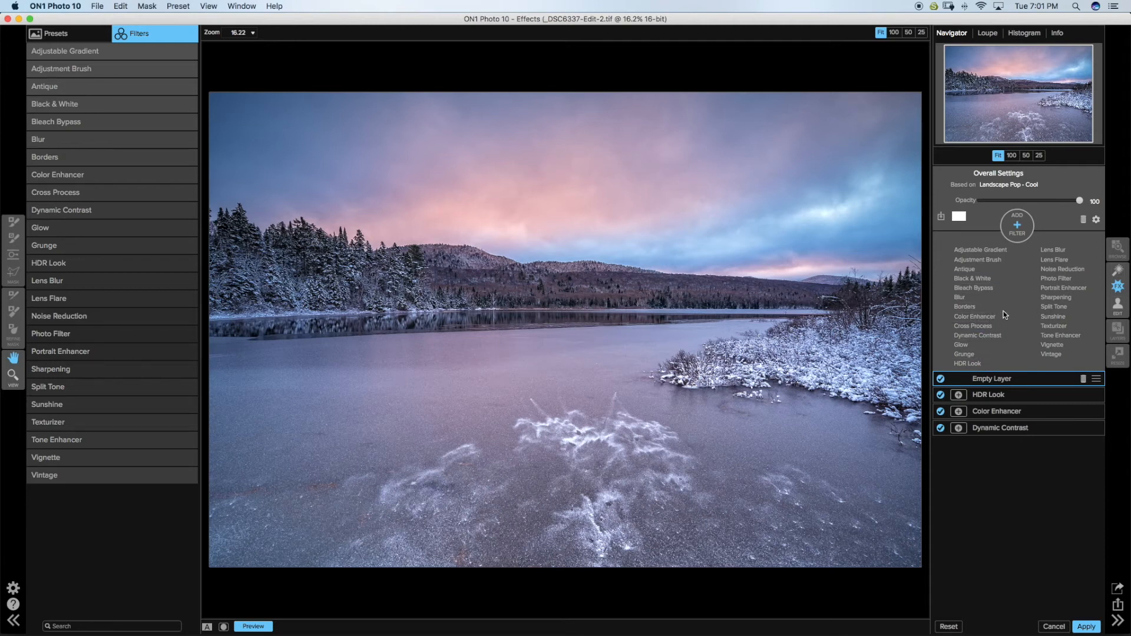
click(1052, 348)
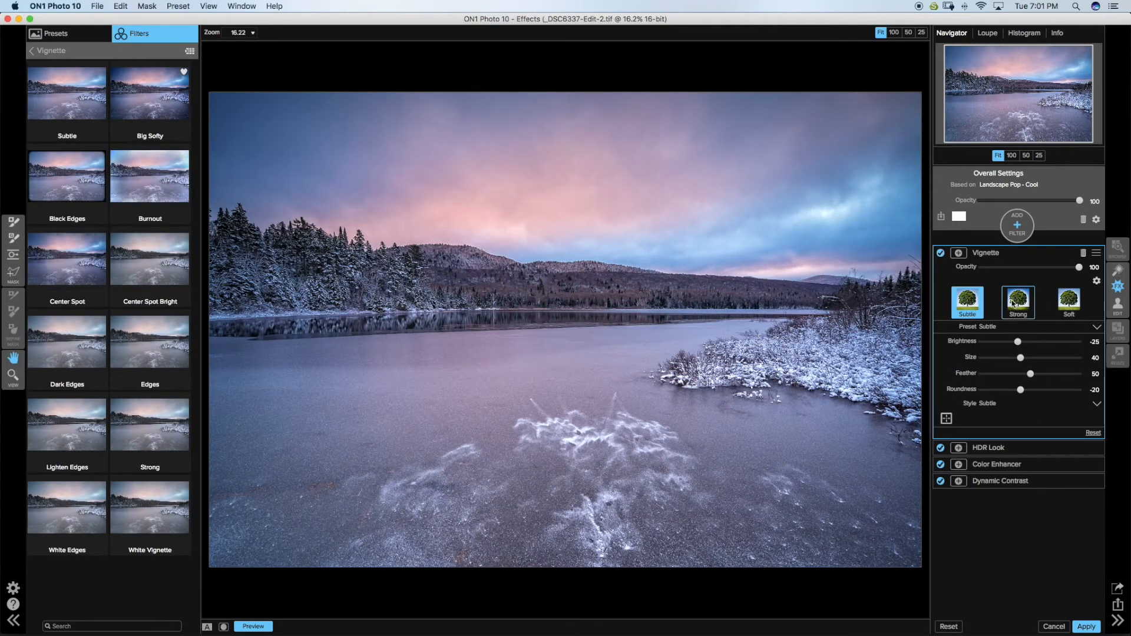
click(1002, 329)
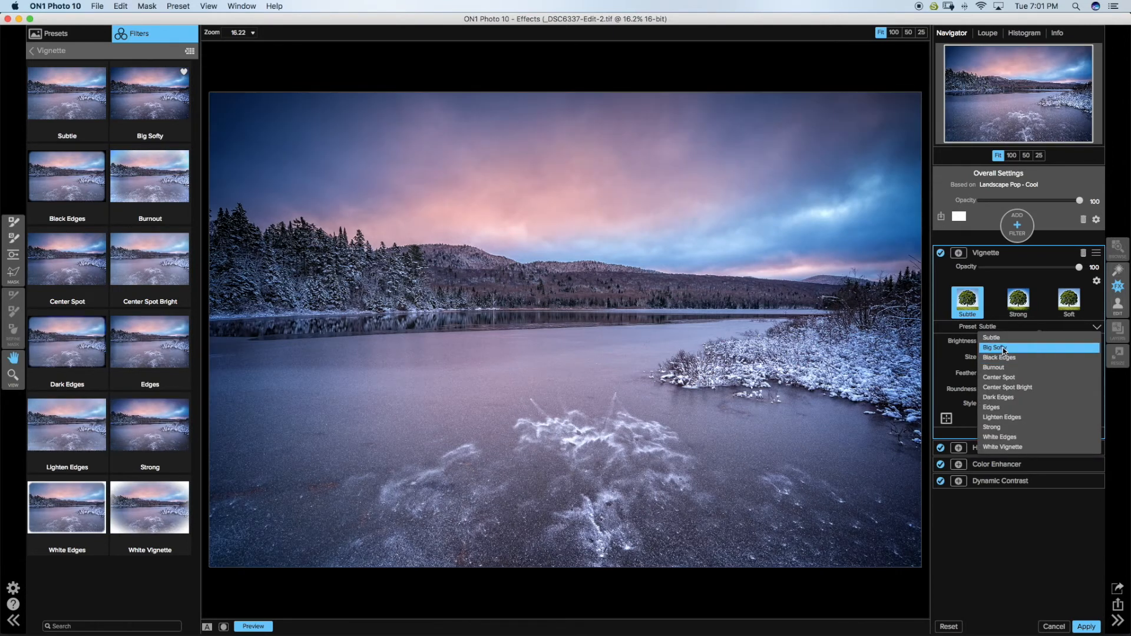
click(1005, 350)
click(1031, 268)
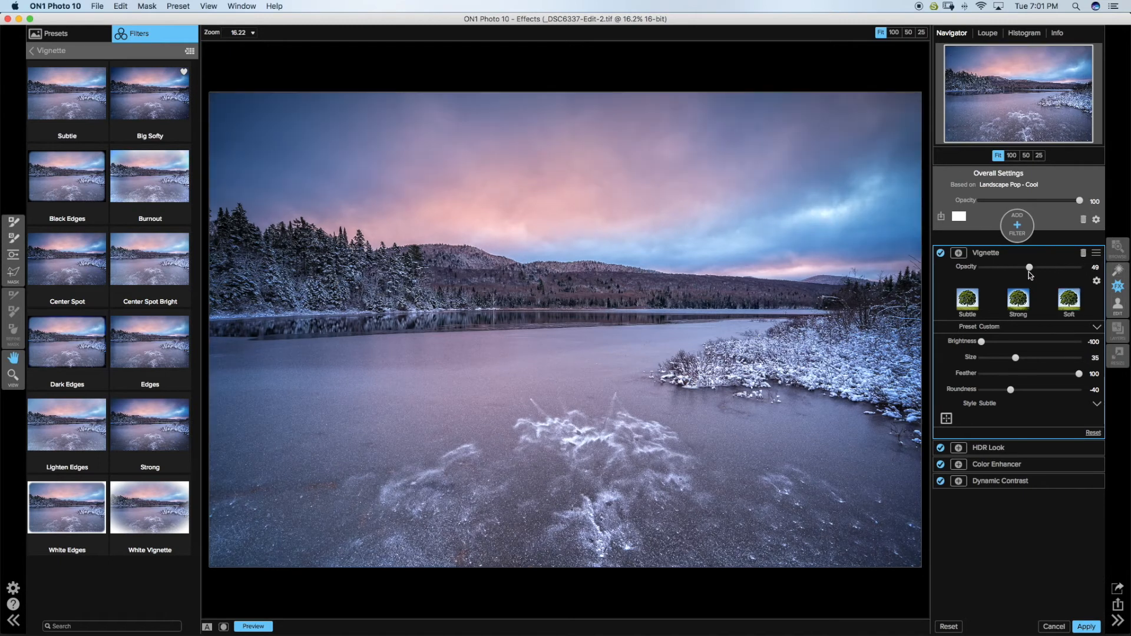
drag(1032, 268, 1022, 270)
drag(1022, 270, 1019, 270)
Compare the photo with and without the Vignette filter, leaving the filter switched on.
click(941, 256)
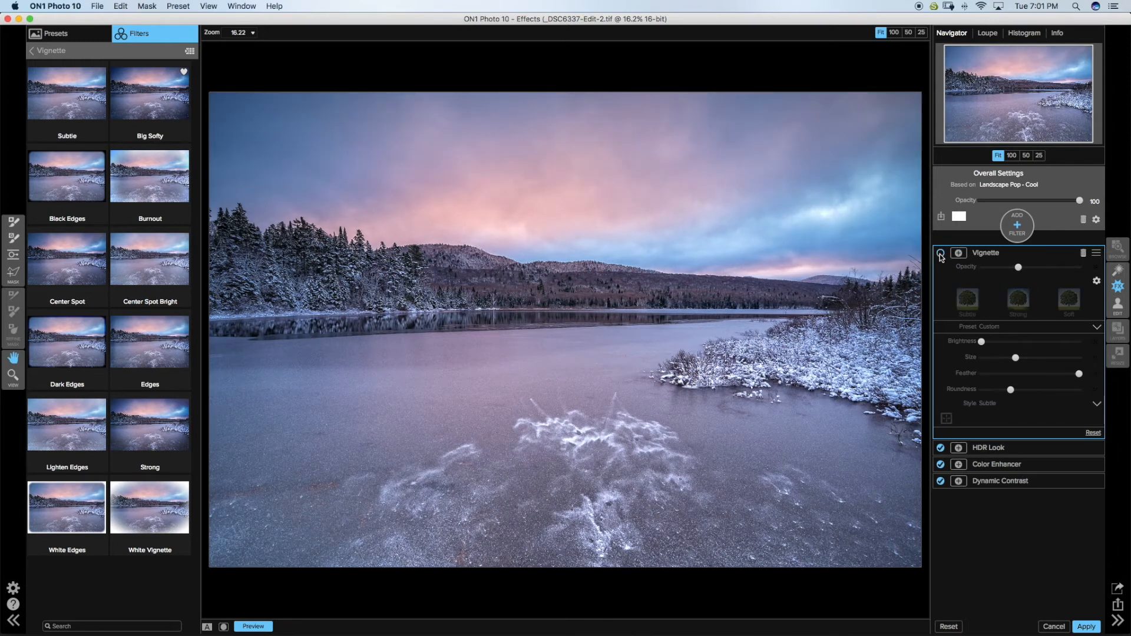
click(941, 256)
click(941, 256)
click(941, 254)
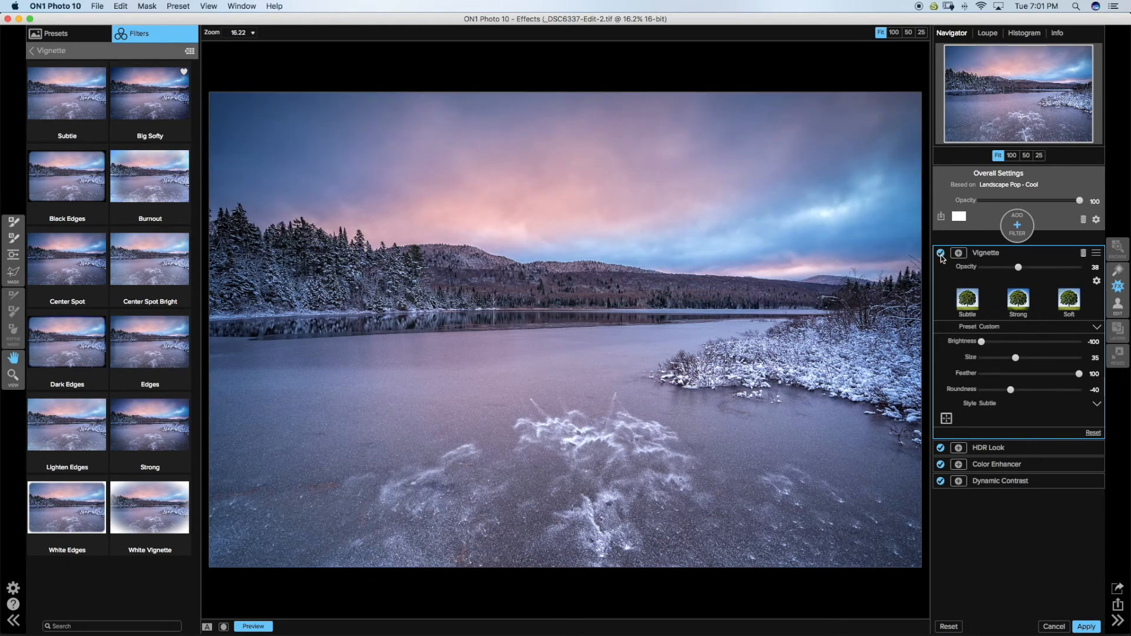
click(941, 254)
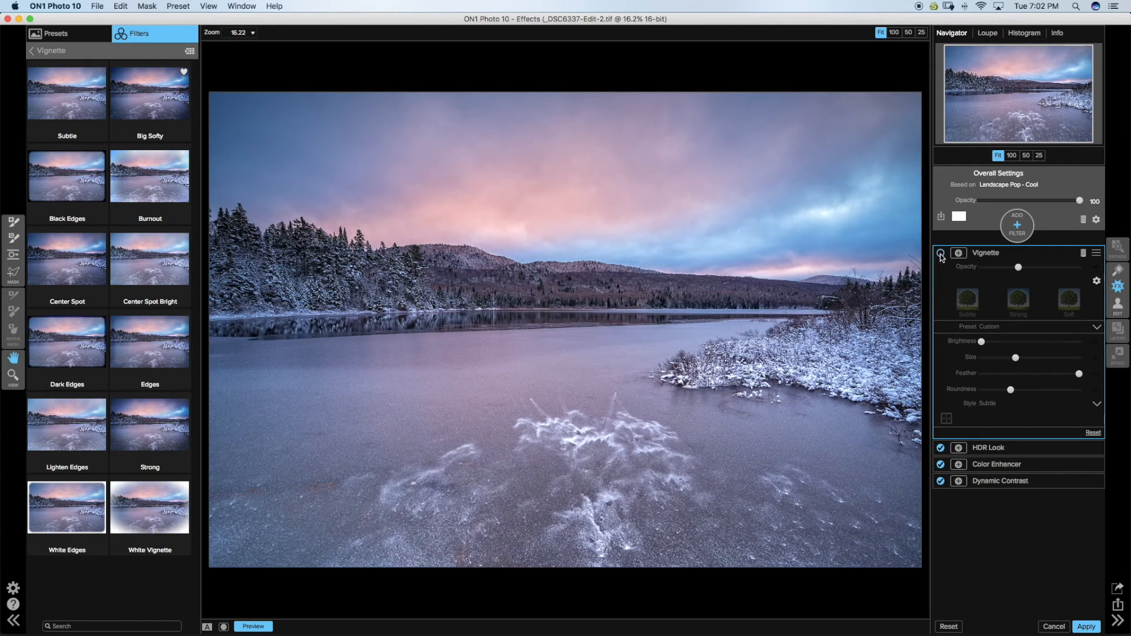
click(941, 254)
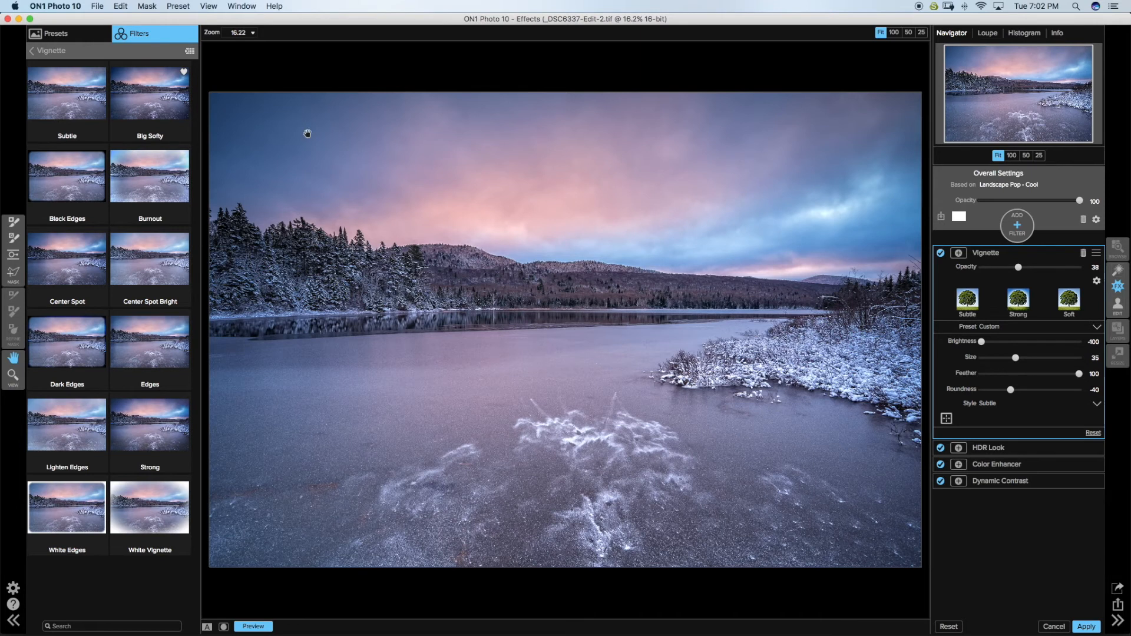
Apply the filter stack and return the edited copy to Lightroom.
click(40, 52)
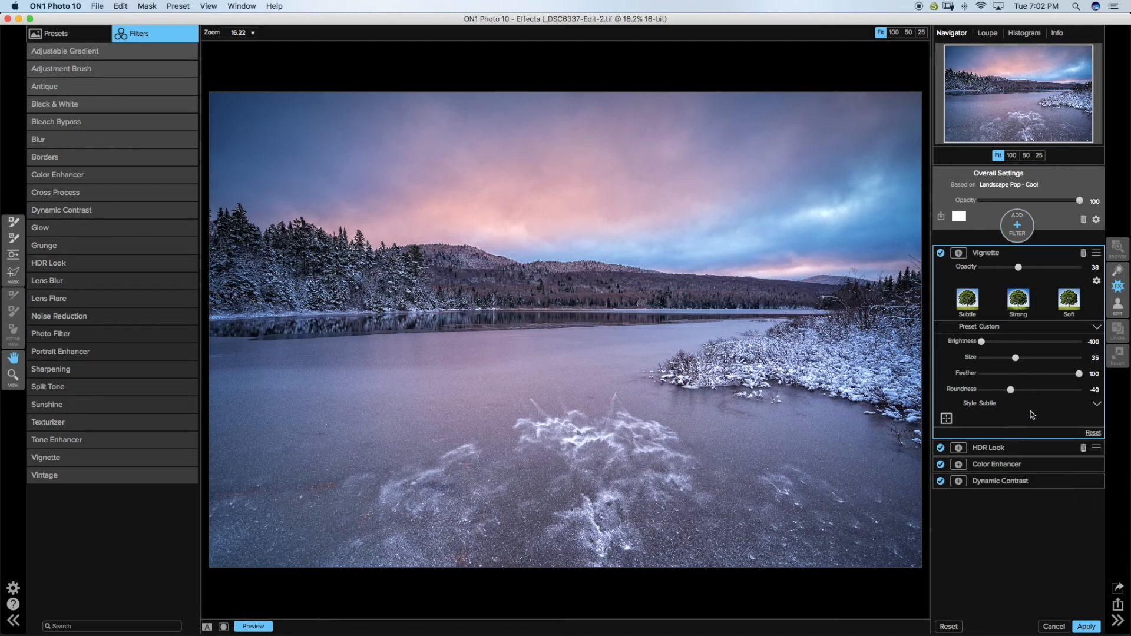
click(1088, 629)
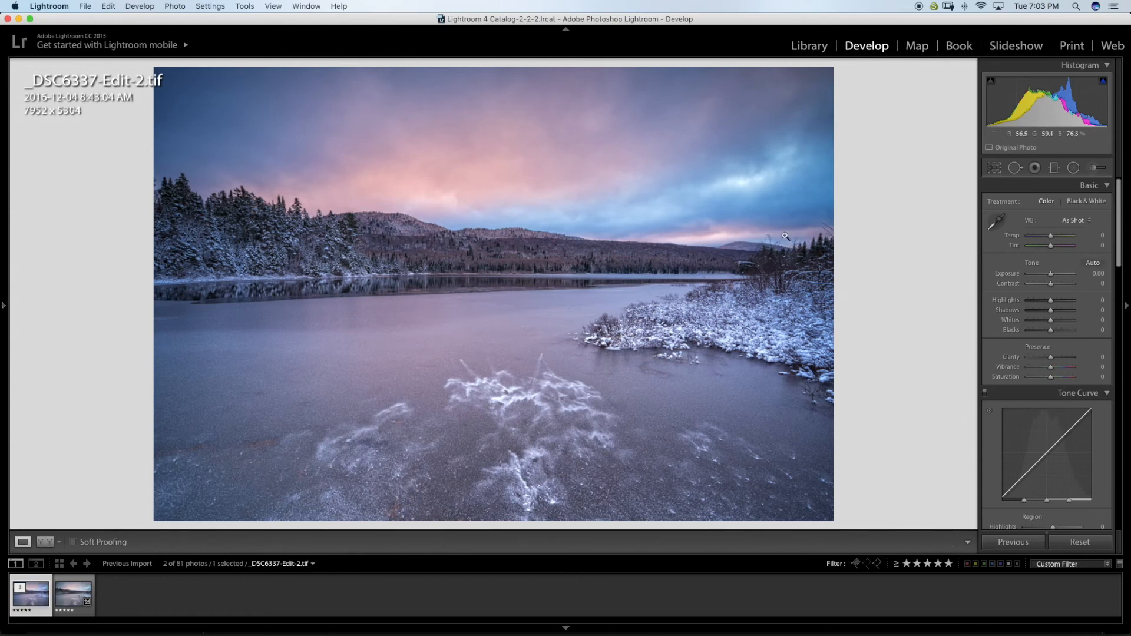
Heal the faint dark sensor spot in the blue sky above the distant hill with Spot Removal.
click(746, 210)
drag(782, 219, 772, 247)
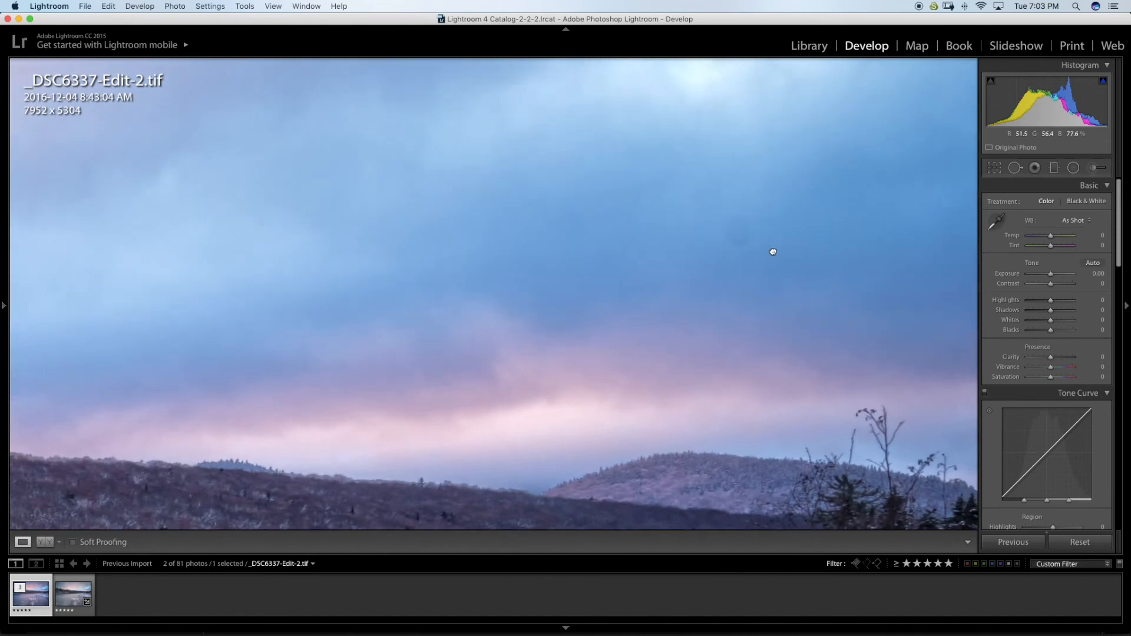
click(1017, 170)
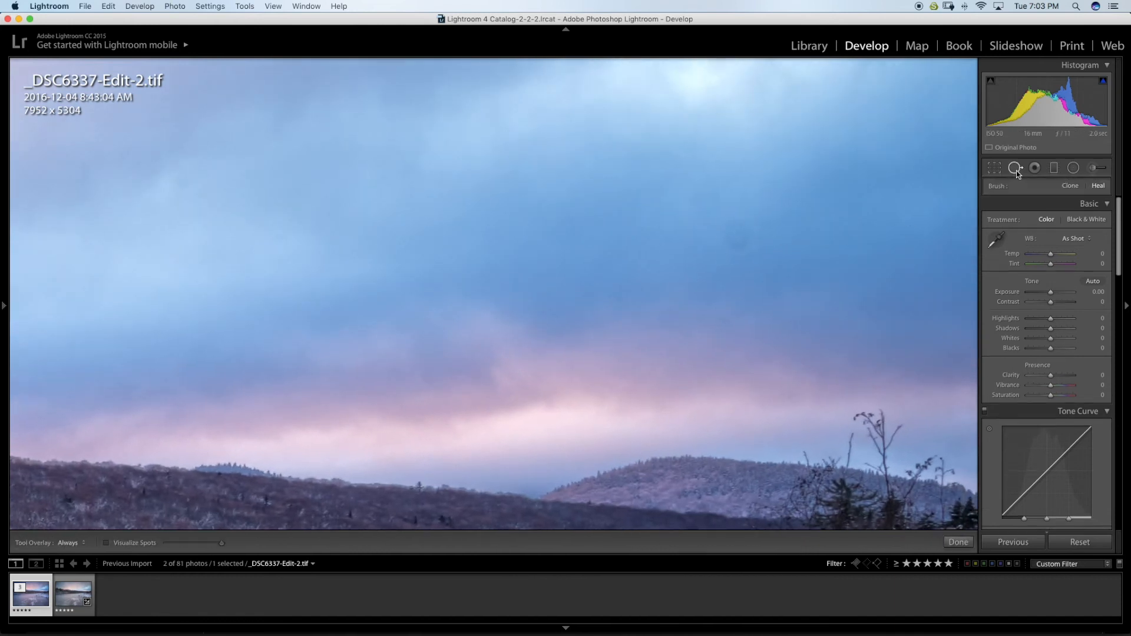
click(733, 234)
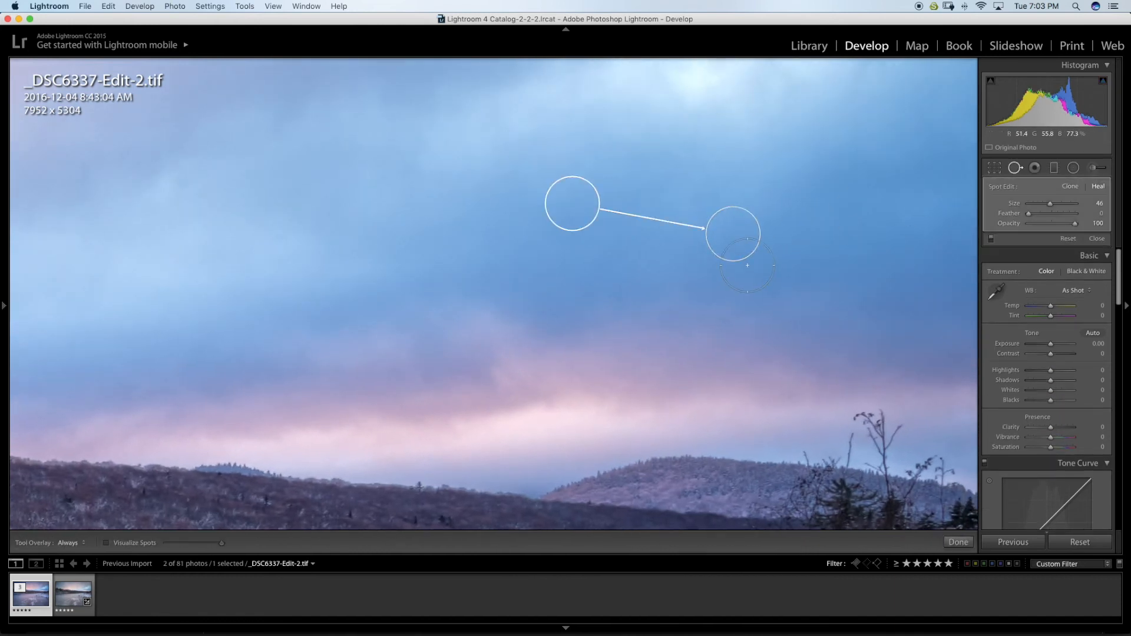